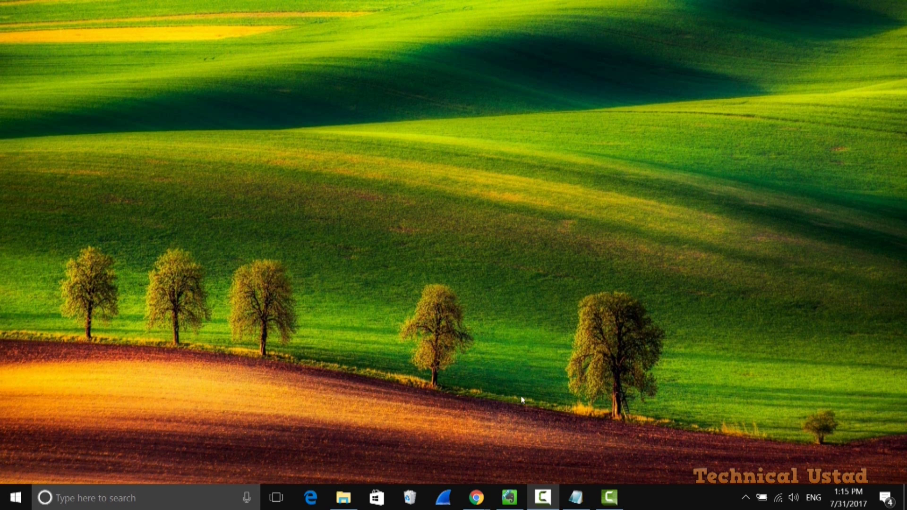
From the FileHippo window, open Chrome's Extensions page via More tools and scroll to the bottom.
mouse_move(476, 497)
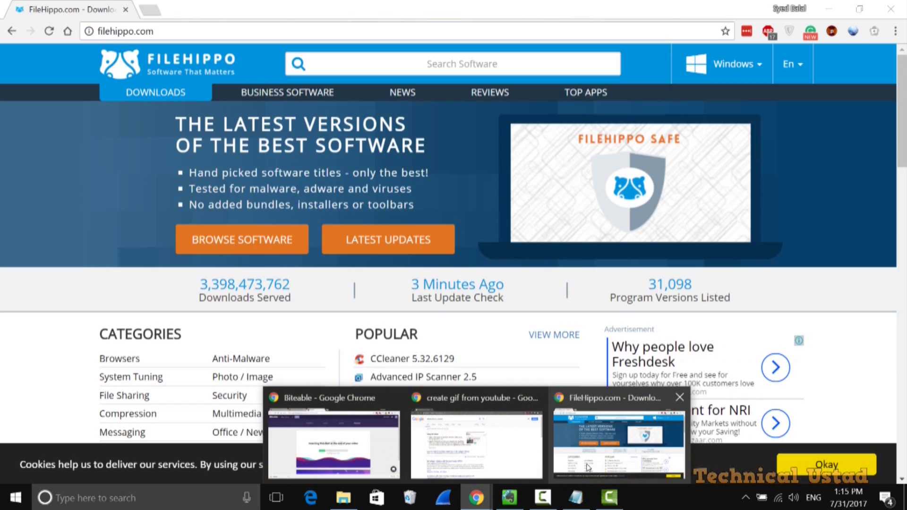
left_click(588, 467)
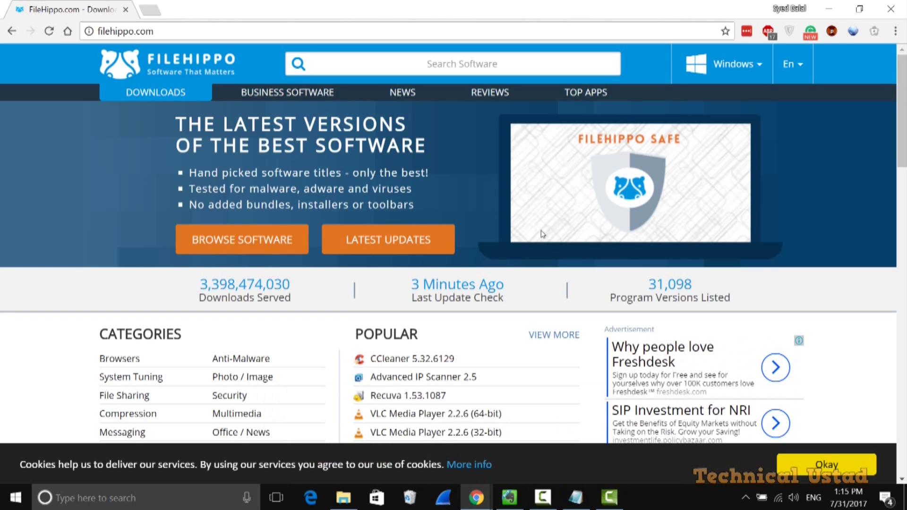
left_click(896, 31)
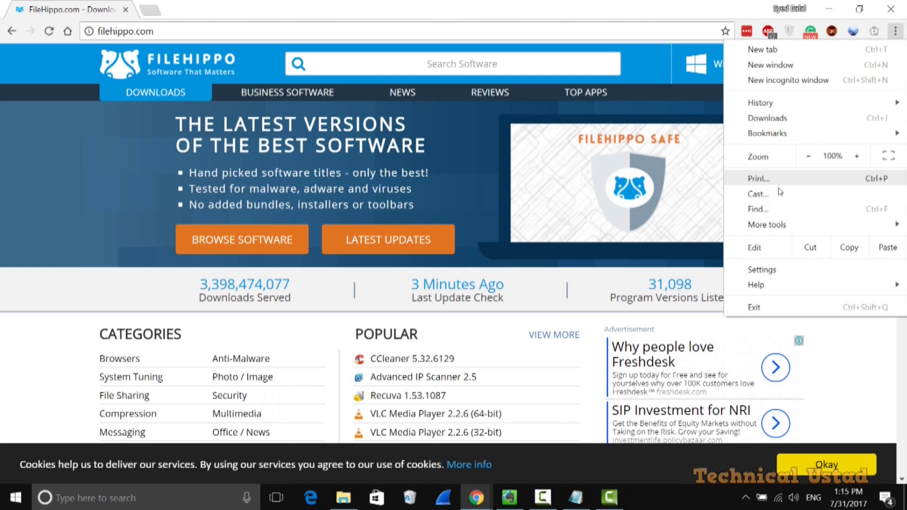
mouse_move(781, 225)
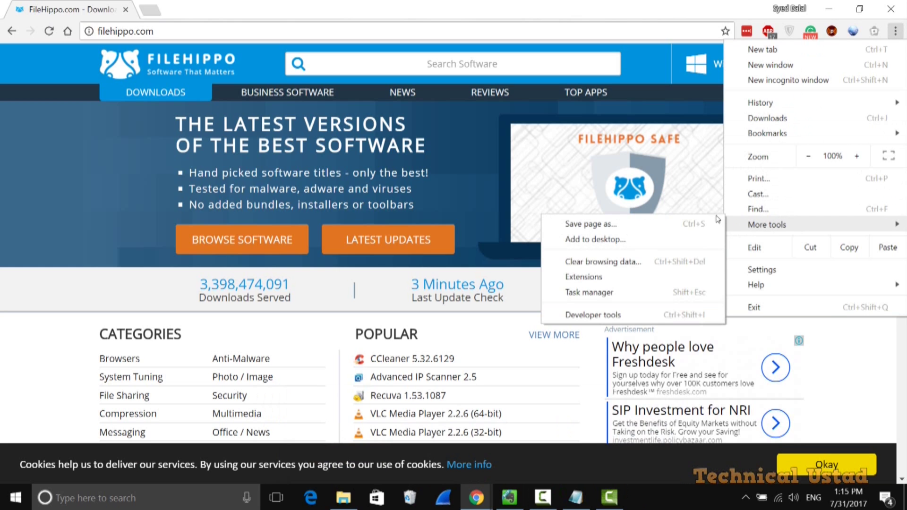
left_click(663, 278)
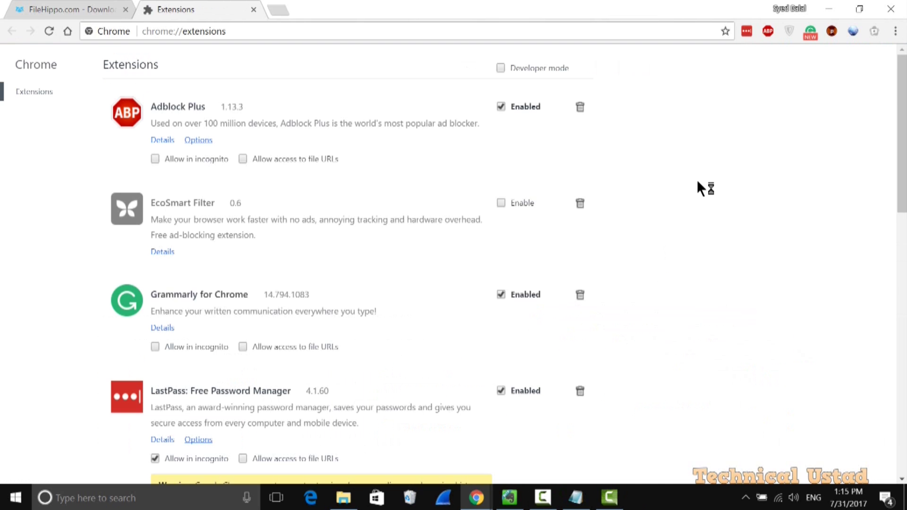
scroll(698, 182, "down", 15)
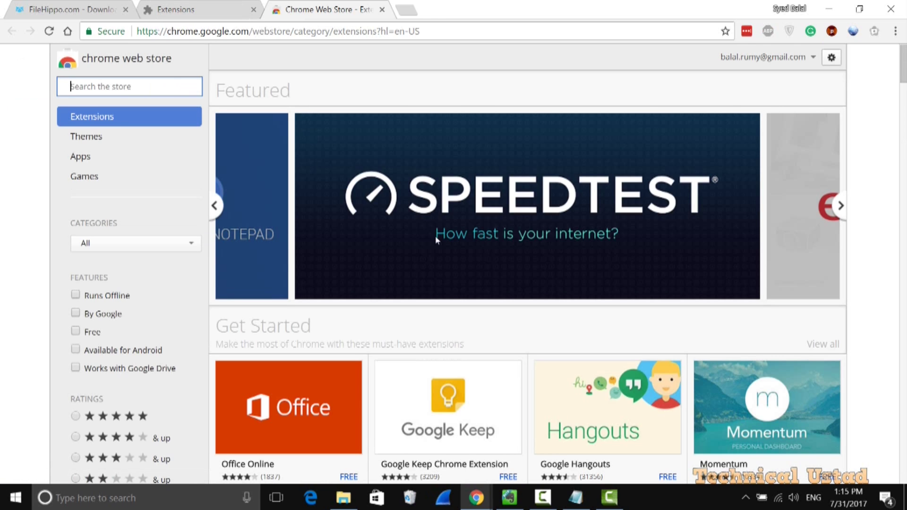
Search the Chrome Web Store for Metadefender.
right_click(112, 88)
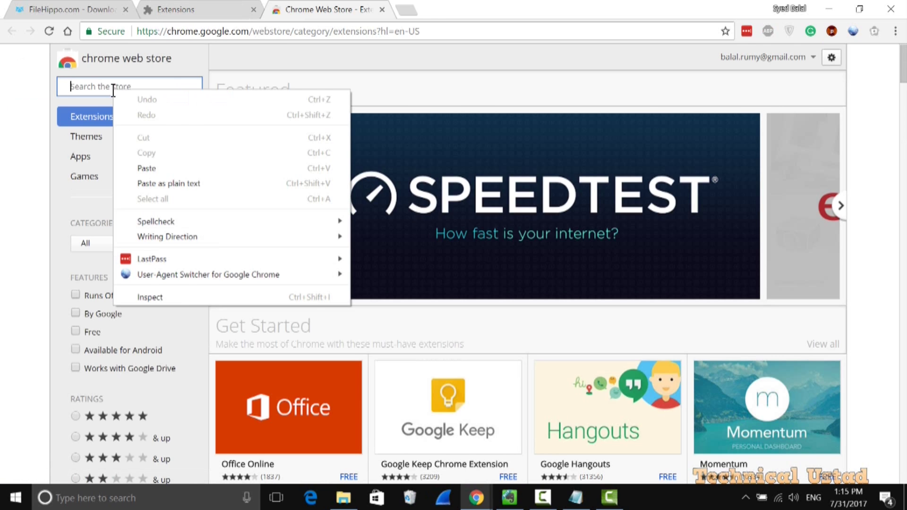
left_click(151, 168)
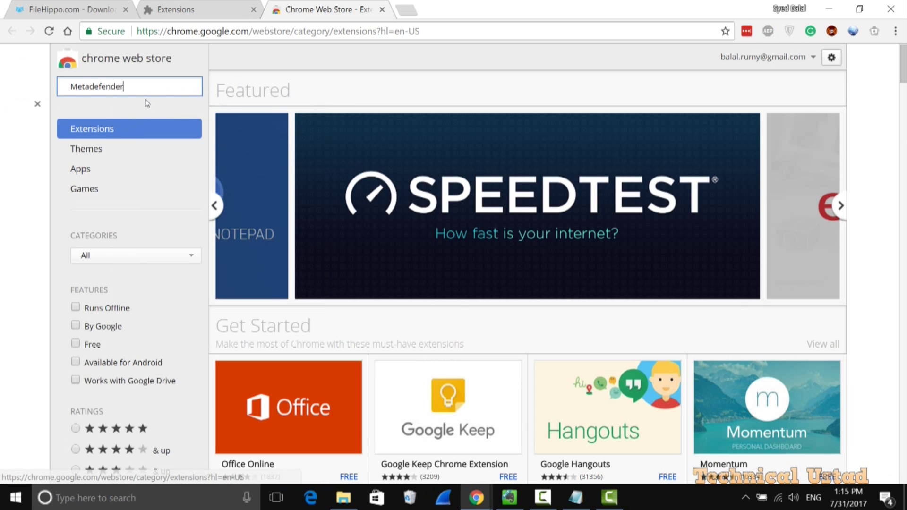
key("Return")
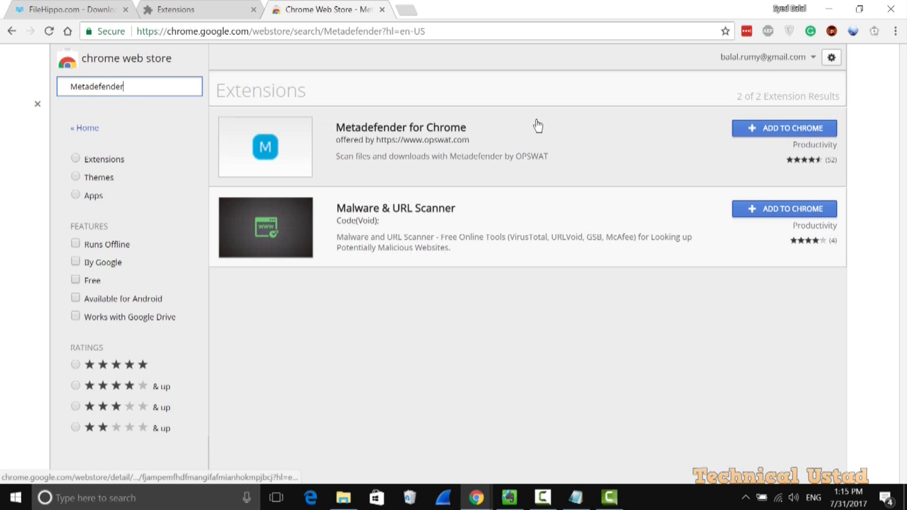
Add Metadefender for Chrome to the browser, which fails with an installation error.
left_click(519, 126)
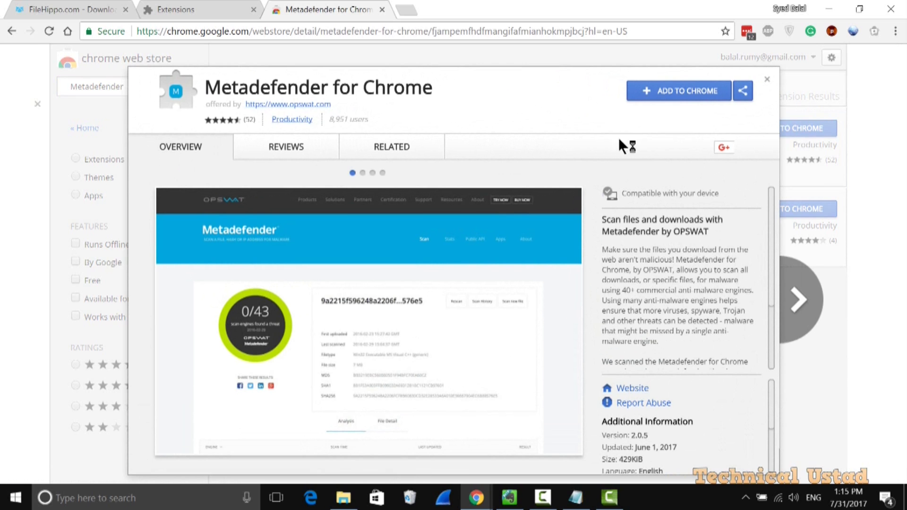
left_click(683, 93)
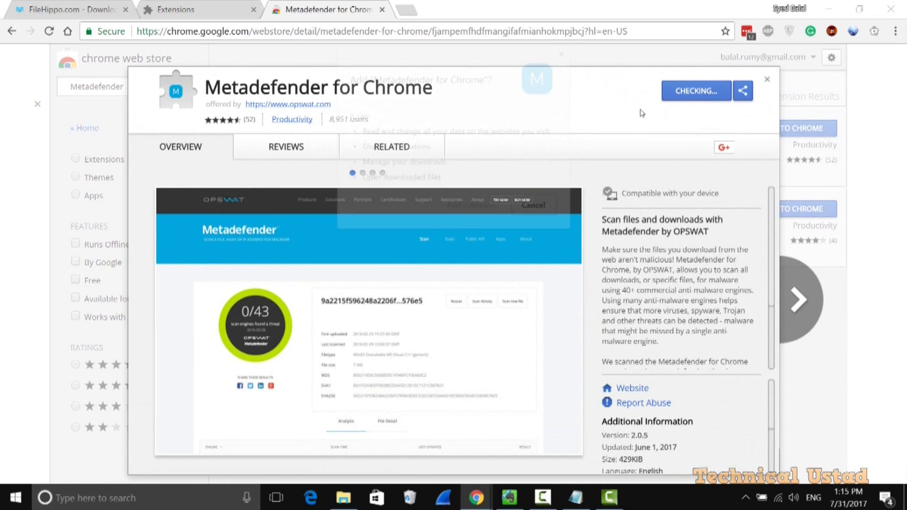
left_click(460, 208)
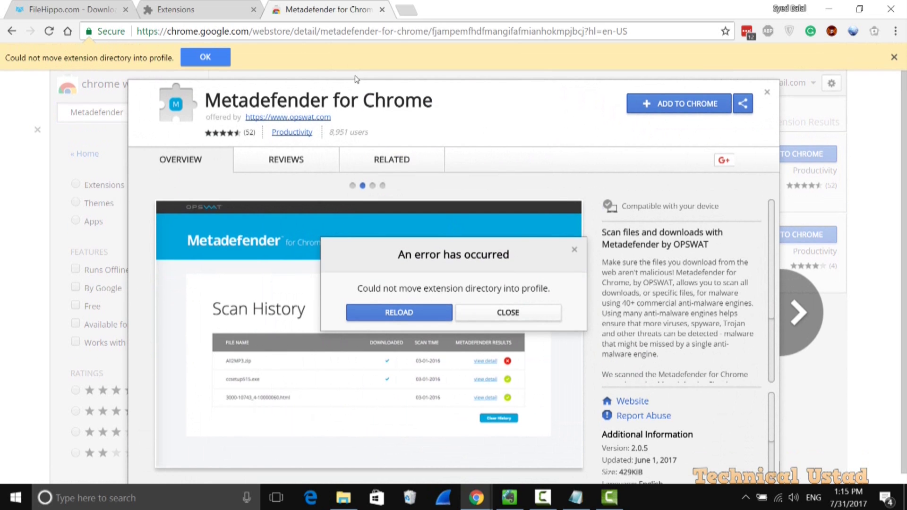
Dismiss the error, reload the store page and add Metadefender for Chrome again.
left_click(199, 61)
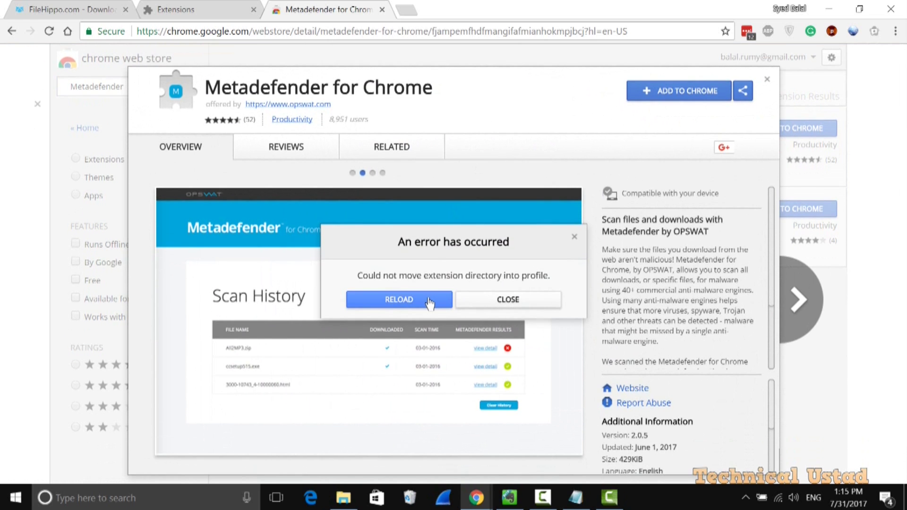
left_click(429, 304)
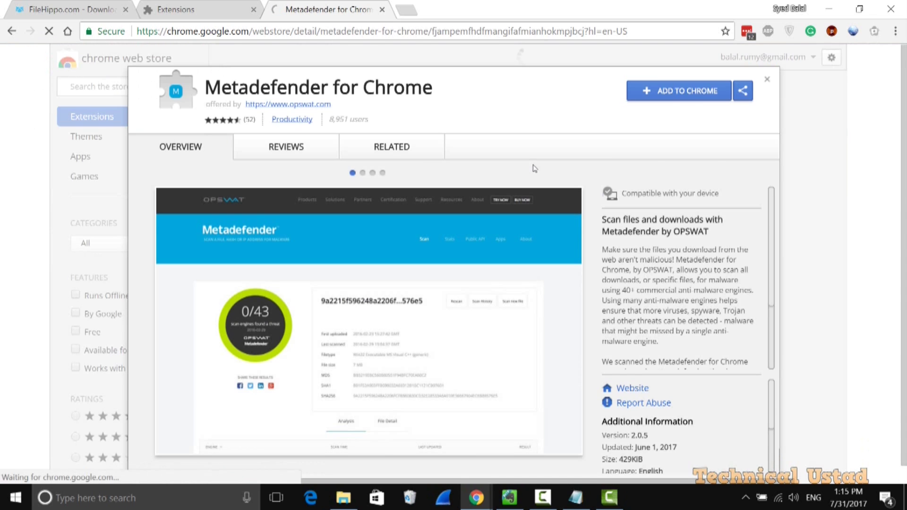
left_click(683, 94)
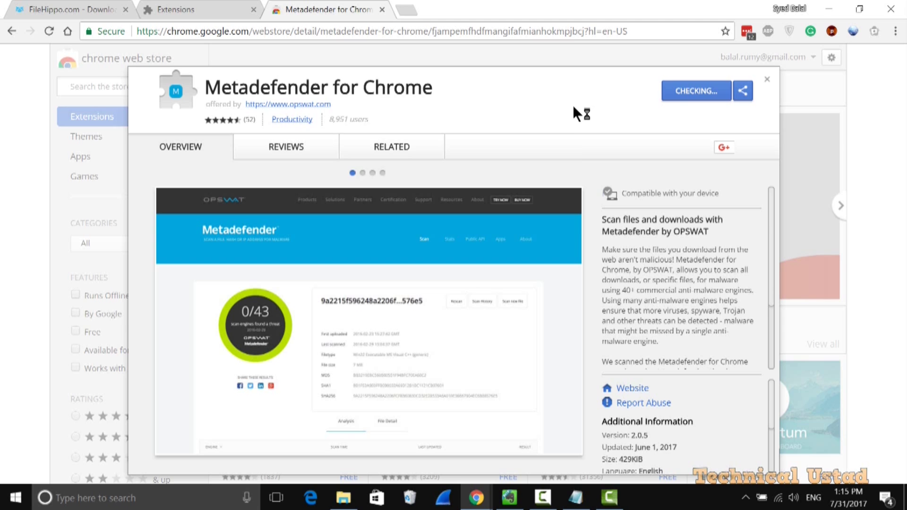
left_click(449, 212)
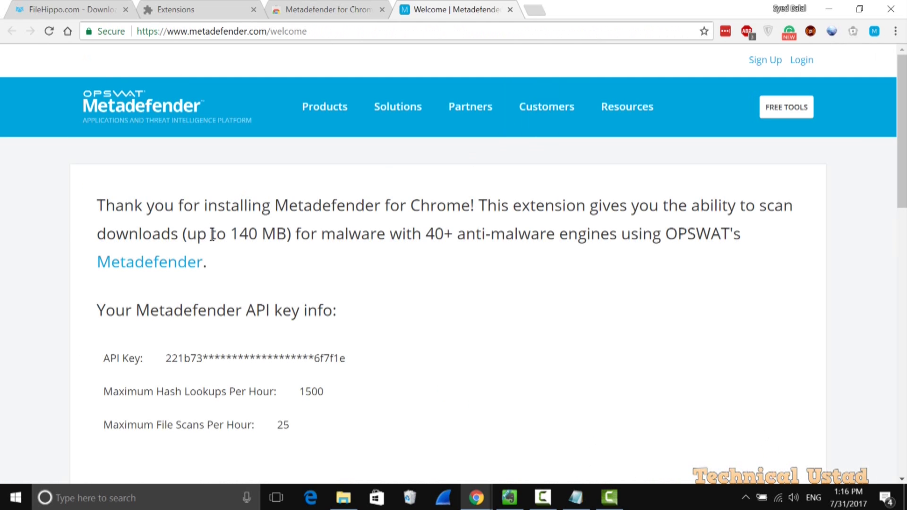
Highlight the 40+ engines welcome text, then scan FileHippo's CCleaner link with Metadefender before downloading.
left_click_drag(213, 234, 681, 240)
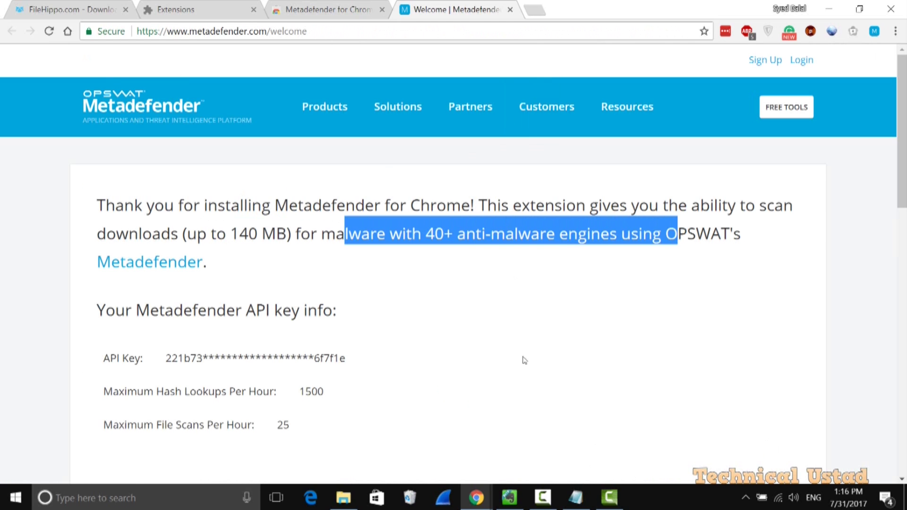
left_click(66, 9)
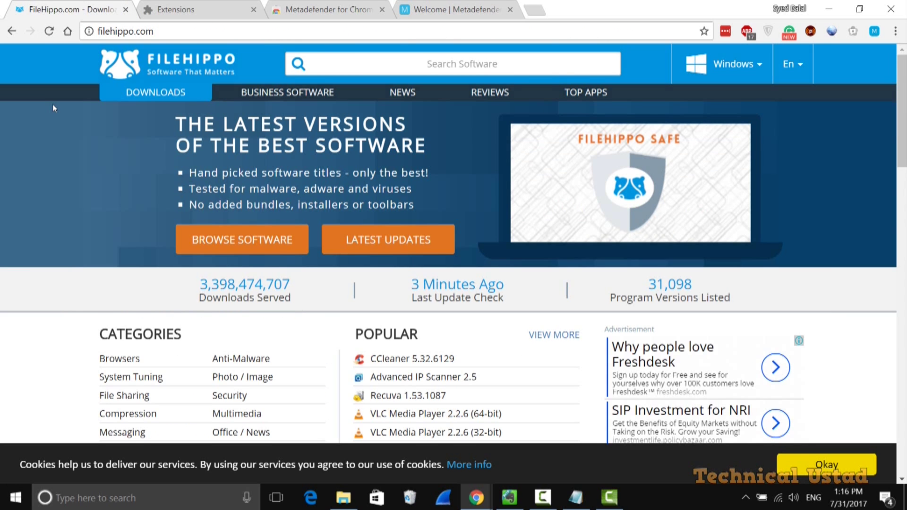
scroll(53, 104, "down", 2)
scroll(53, 104, "down", 2)
scroll(121, 137, "up", 3)
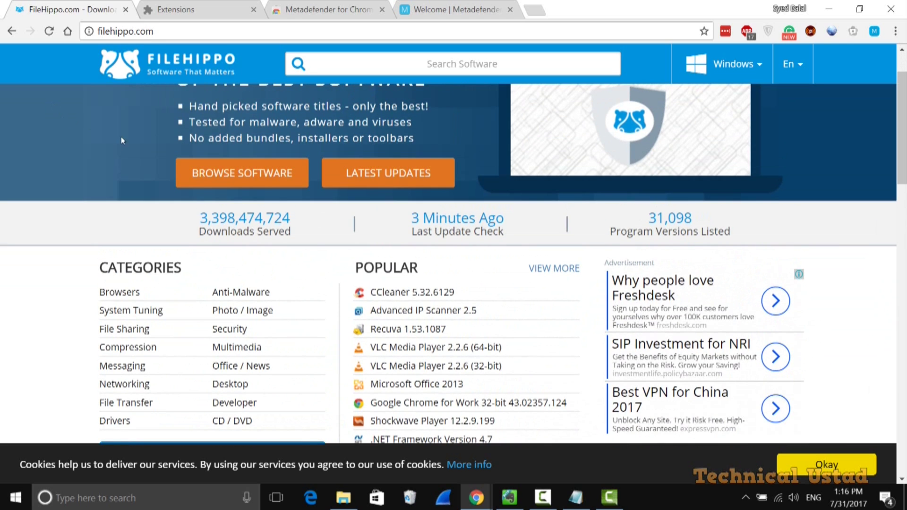
right_click(435, 293)
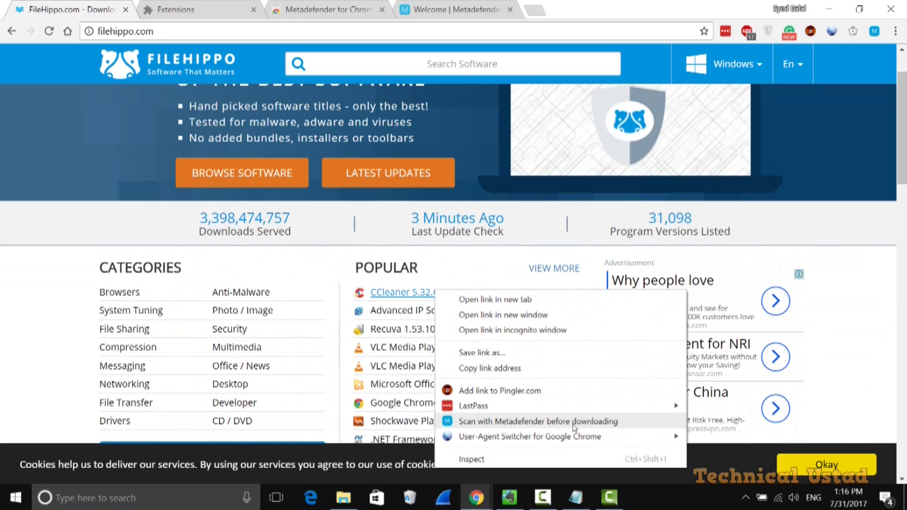
left_click(603, 422)
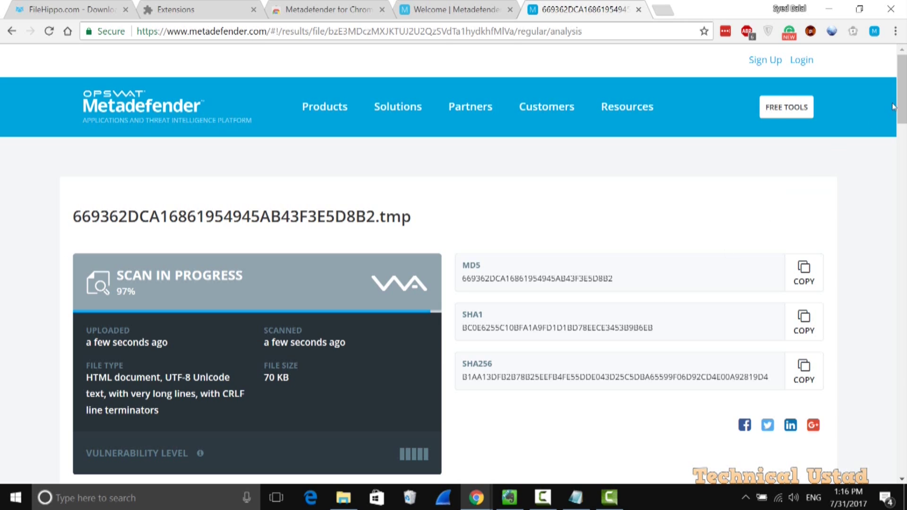
Once the scan completes, highlight the 'No threats found 0/40' verdict.
left_click_drag(903, 99, 903, 173)
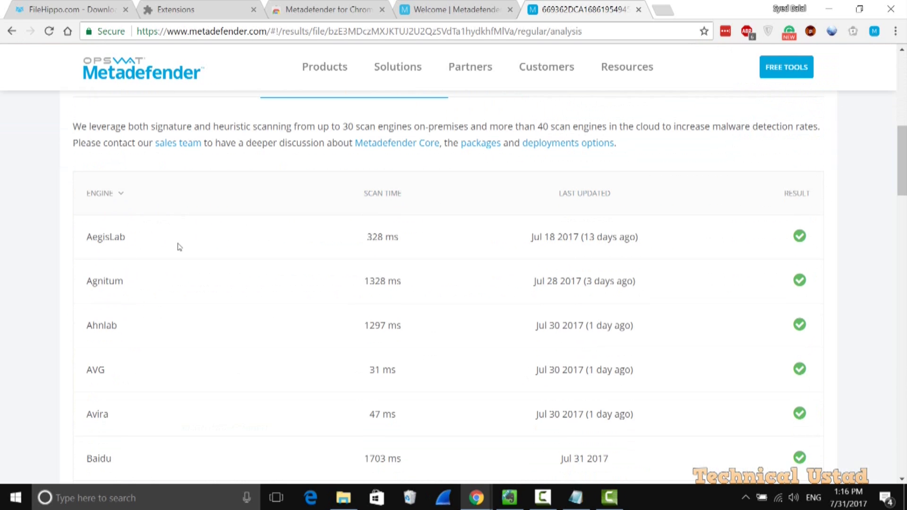
scroll(178, 243, "up", 10)
left_click_drag(144, 275, 256, 278)
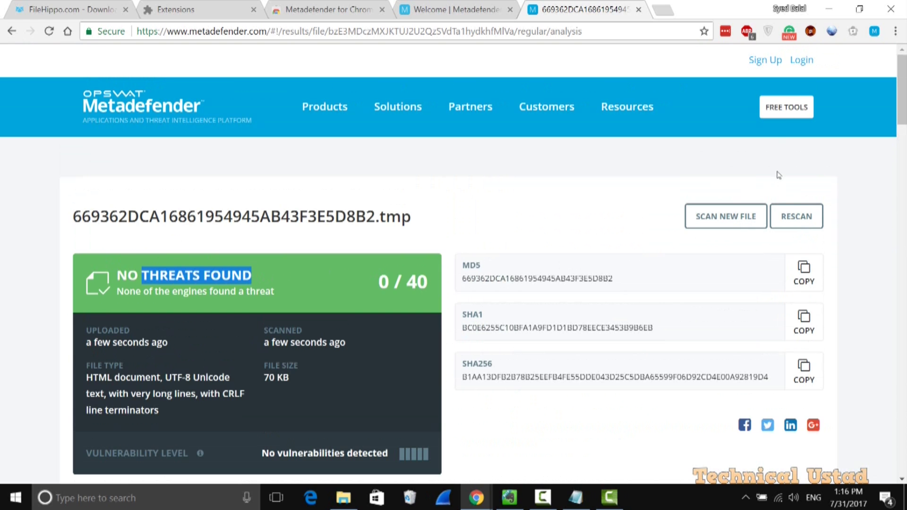
Check the Multiscanning table's clean results for engines such as AegisLab and AVG.
left_click_drag(902, 89, 902, 167)
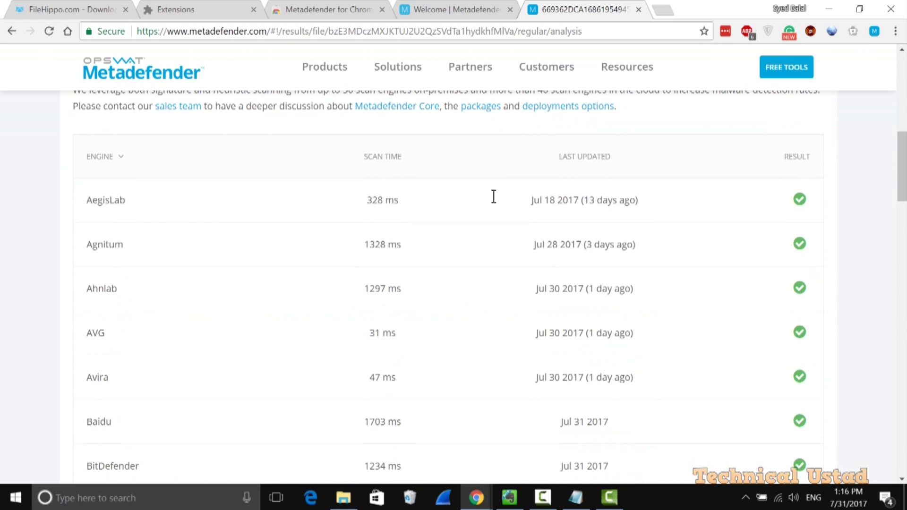
left_click_drag(124, 201, 87, 204)
left_click_drag(110, 344, 83, 348)
left_click_drag(108, 378, 92, 378)
scroll(91, 321, "down", 3)
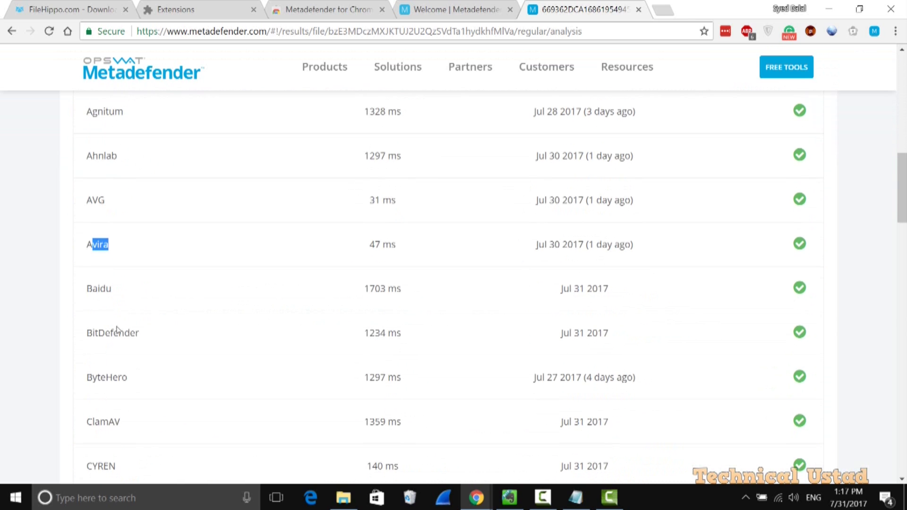
left_click_drag(143, 339, 101, 325)
scroll(90, 303, "down", 6)
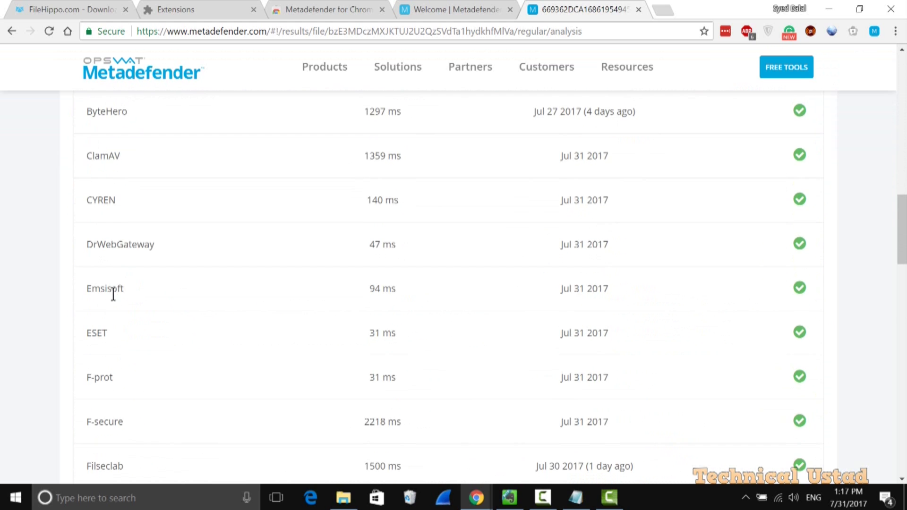
scroll(113, 291, "down", 1)
Continue checking clean results from ESET and Fortinet down to TrendMicro.
left_click_drag(109, 275, 87, 271)
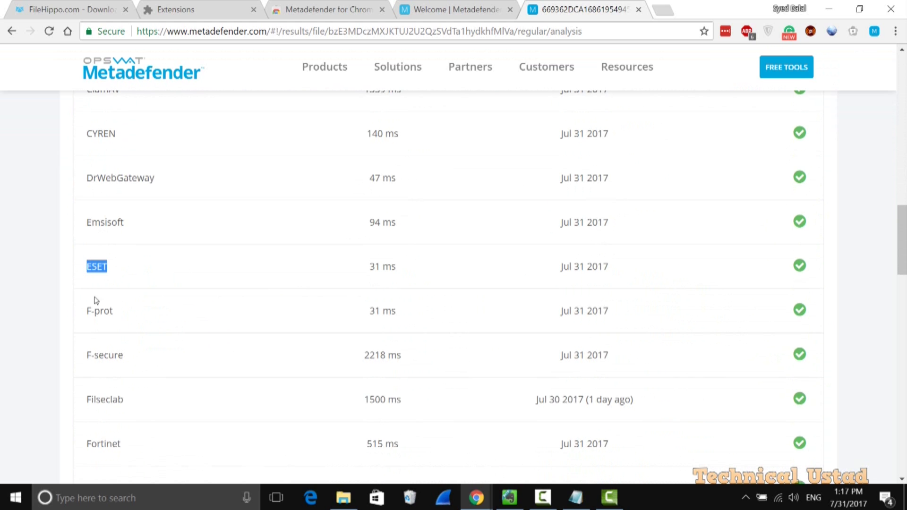
left_click_drag(128, 354, 87, 353)
scroll(194, 294, "down", 4)
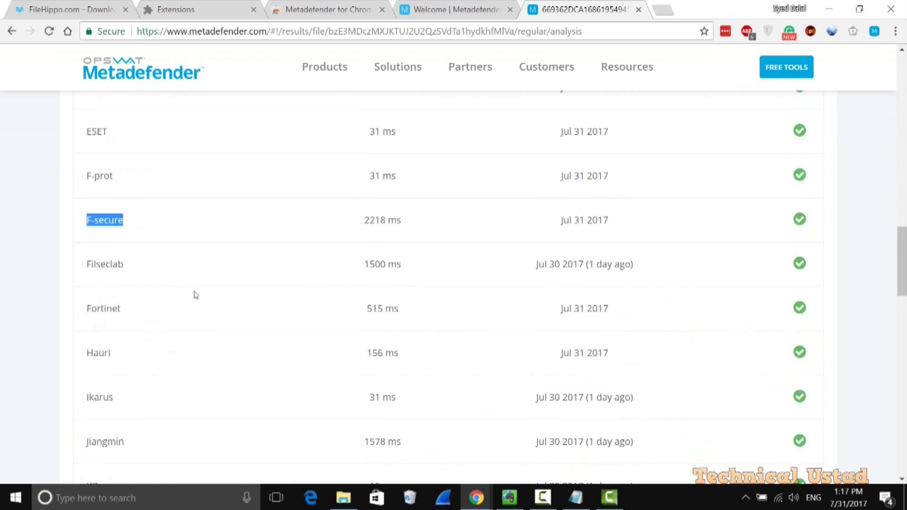
left_click_drag(125, 247, 81, 244)
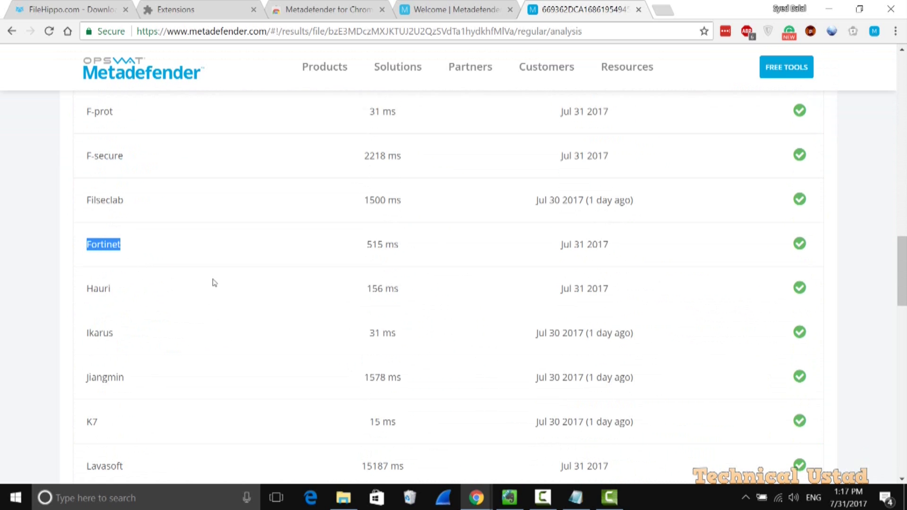
scroll(214, 283, "down", 8)
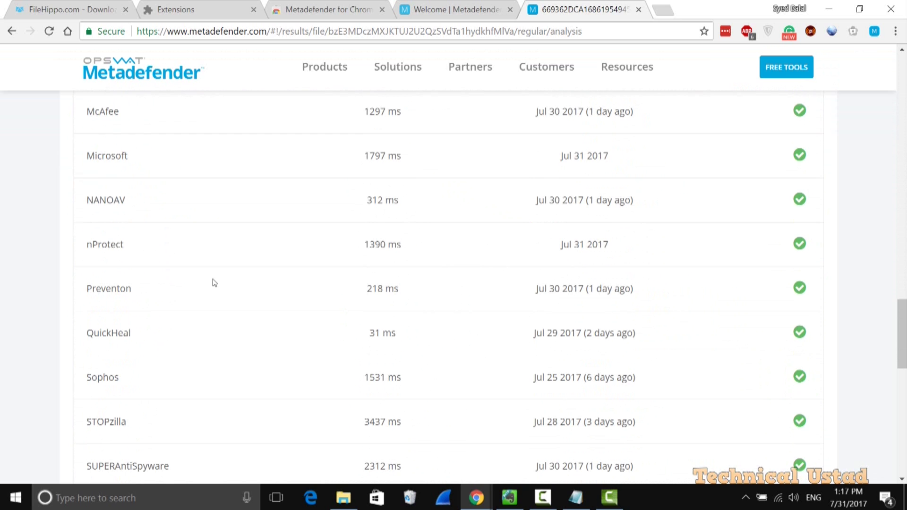
scroll(214, 283, "down", 3)
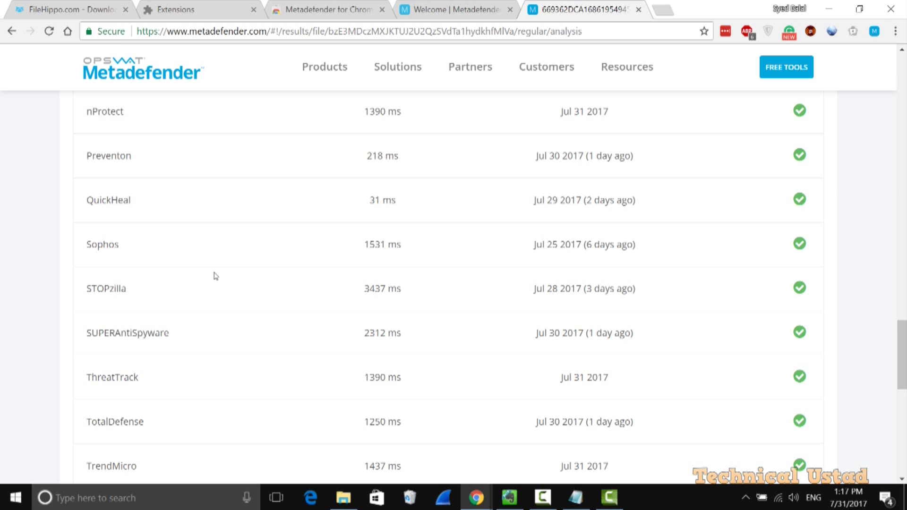
Load softpedia.com in the Extensions tab and right-click the Unlock Access MDE Design link.
left_click(216, 10)
left_click(237, 34)
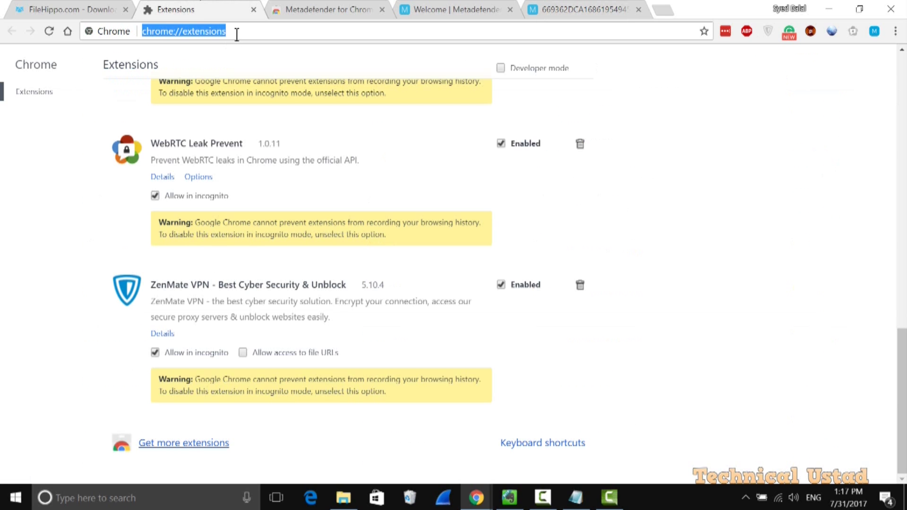
type("so")
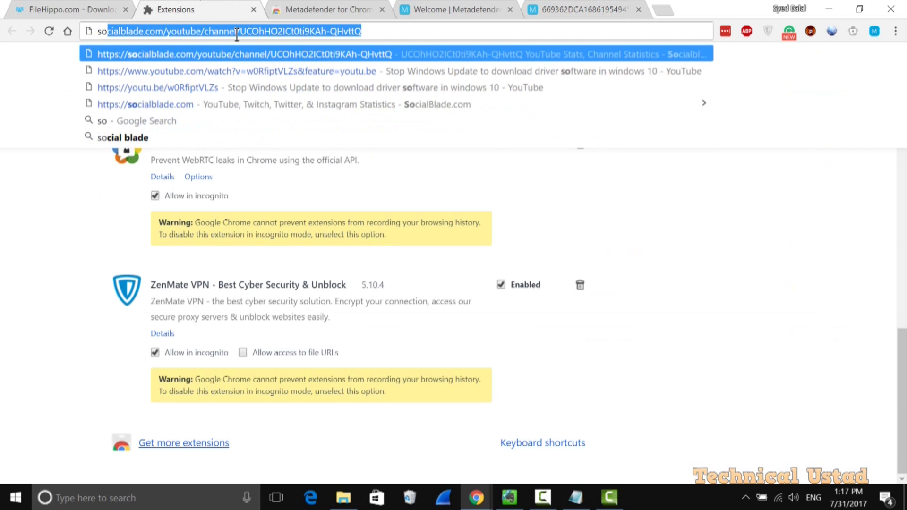
type("ftpe")
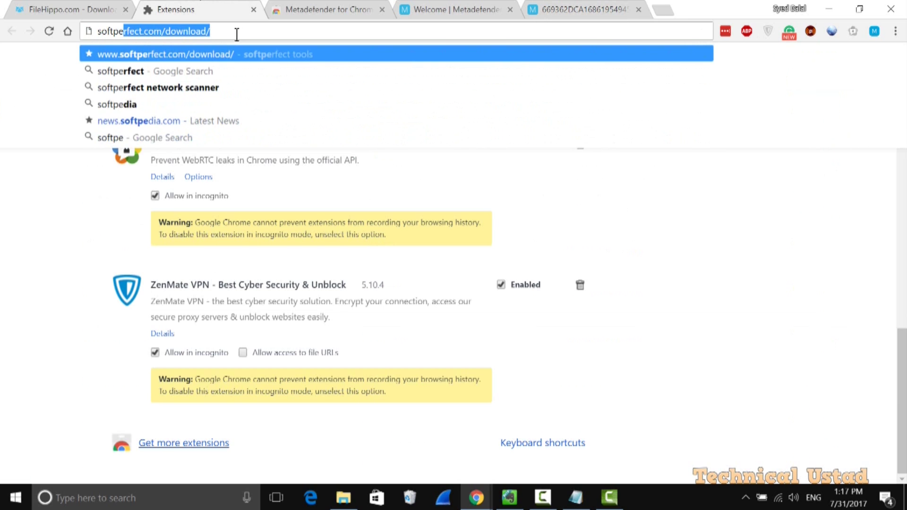
type("dia")
key("Return")
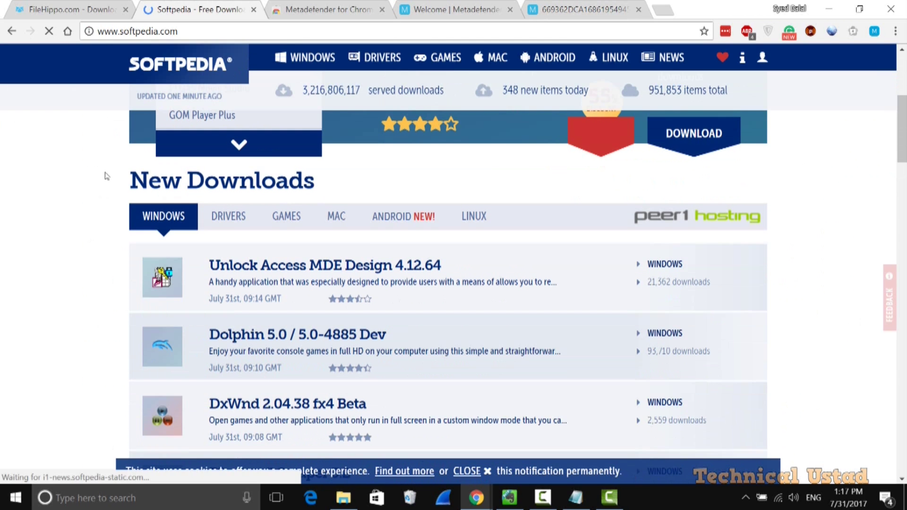
right_click(369, 275)
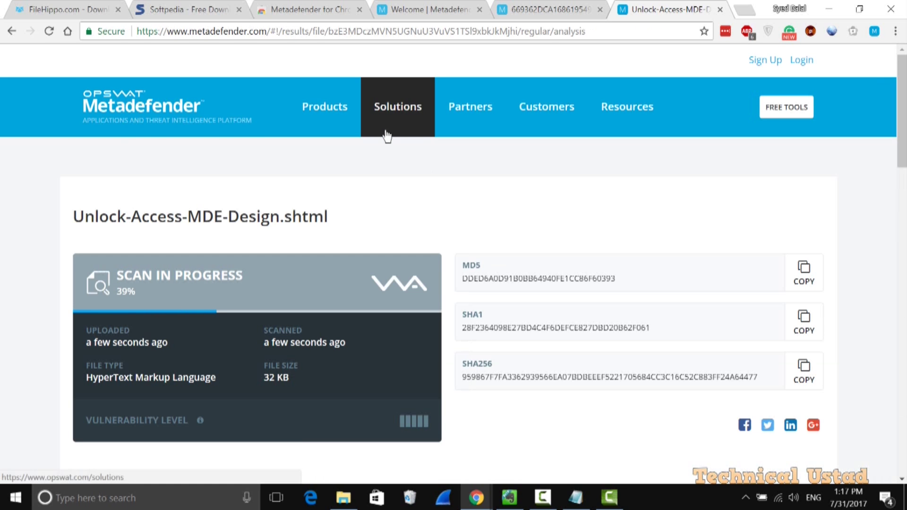
Scroll through the Unlock-Access-MDE-Design.shtml engine list, highlighting McAfee, confirming all 40 engines are clean.
scroll(412, 179, "down", 3)
scroll(411, 179, "down", 4)
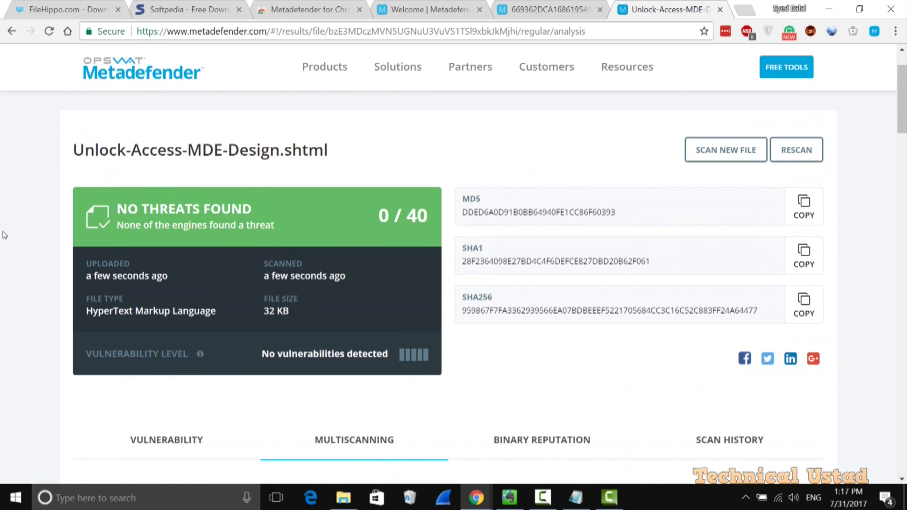
scroll(3, 237, "down", 8)
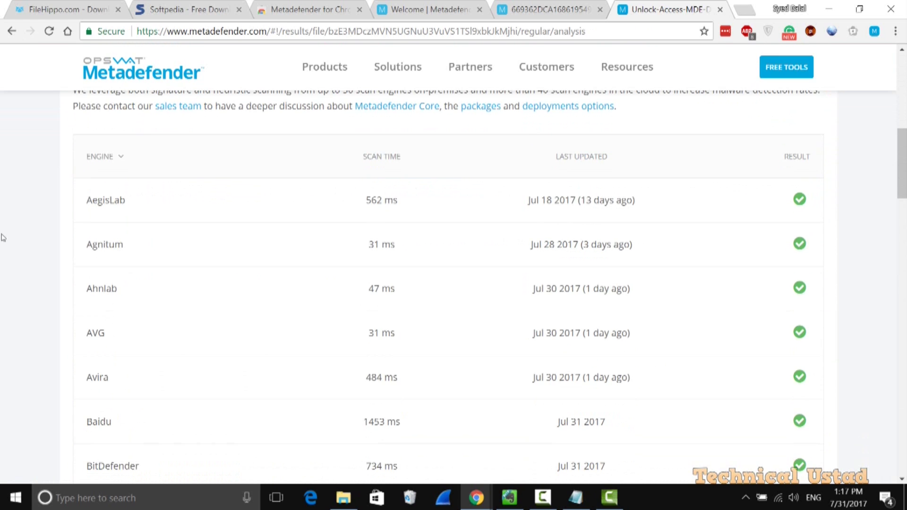
scroll(3, 237, "down", 12)
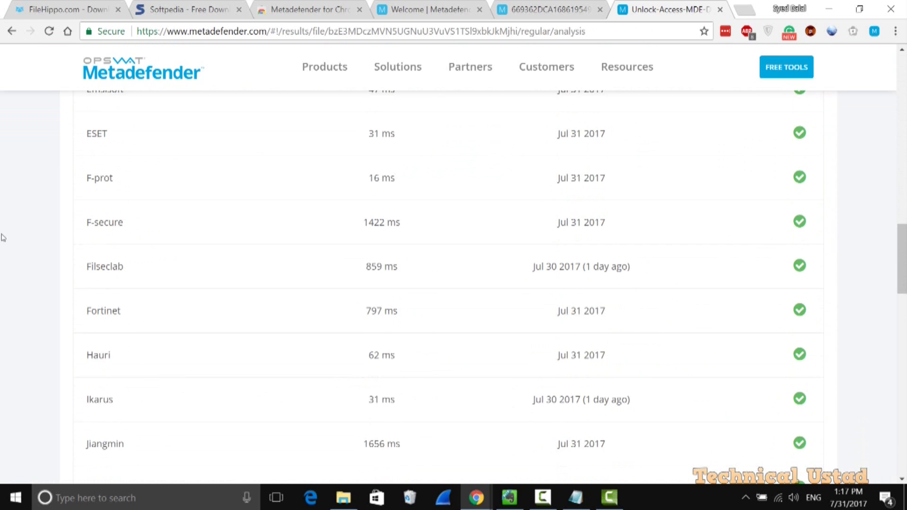
scroll(2, 237, "down", 4)
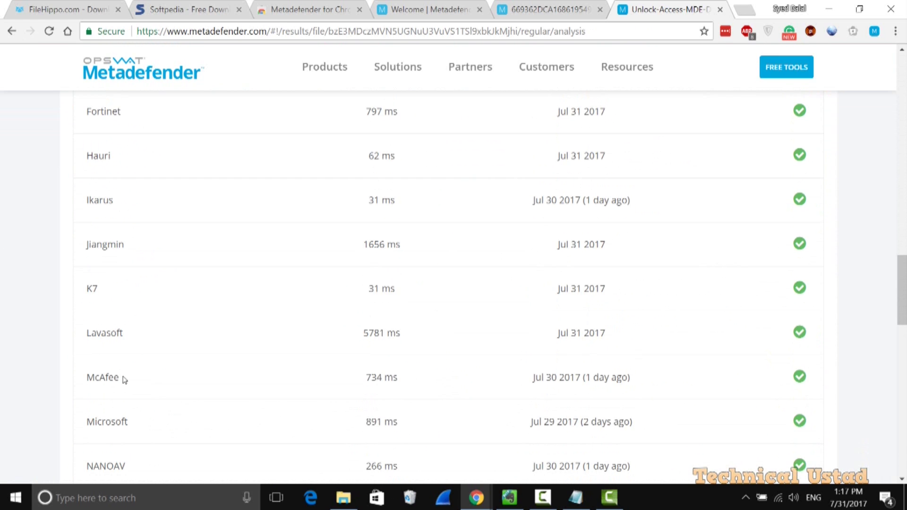
left_click_drag(124, 379, 89, 376)
scroll(49, 280, "down", 4)
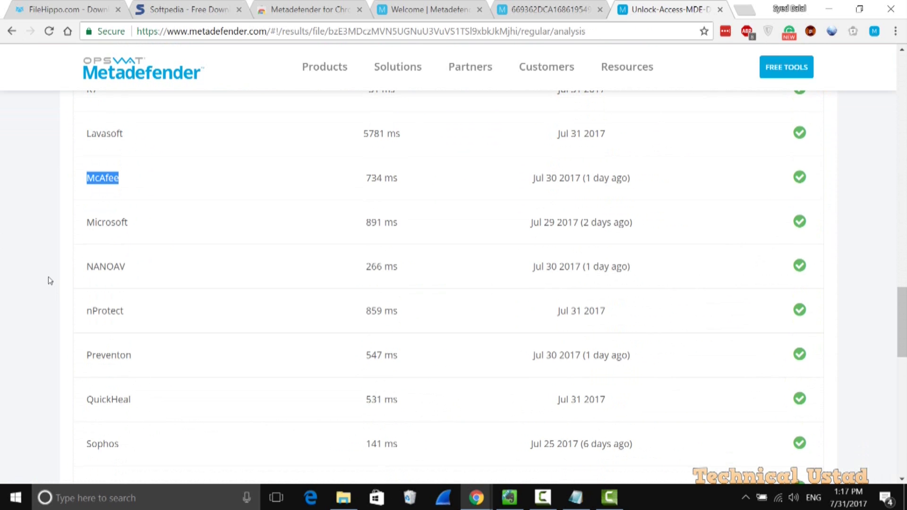